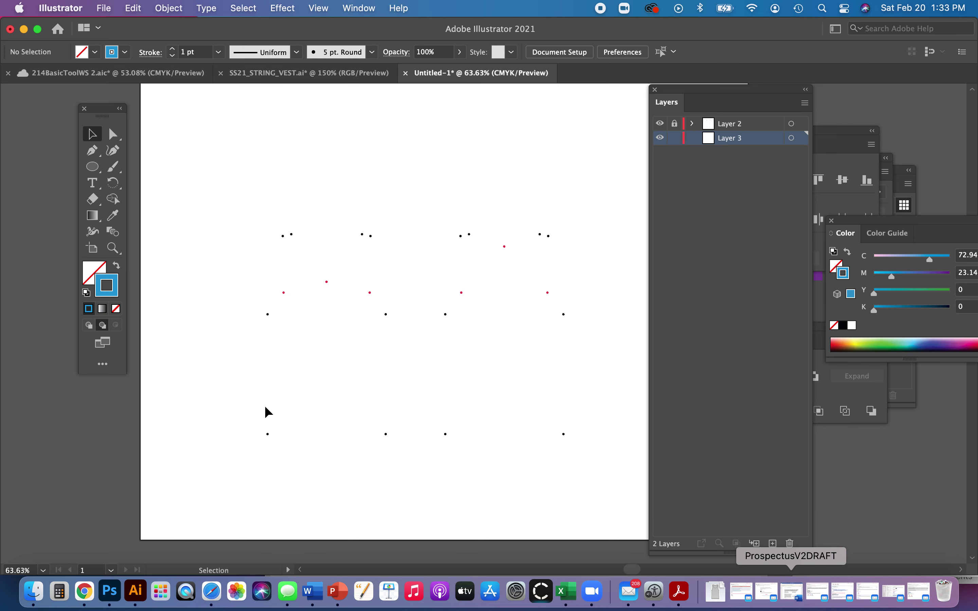
# Step: Place the final guide dot at the lower-left corner of the tank-top dot layout
pyautogui.click(267, 434)
# Step: With the Pen tool, draw the left side from both strap-top dots, curving through the red armhole dot, down to the hem dot
pyautogui.press('p')
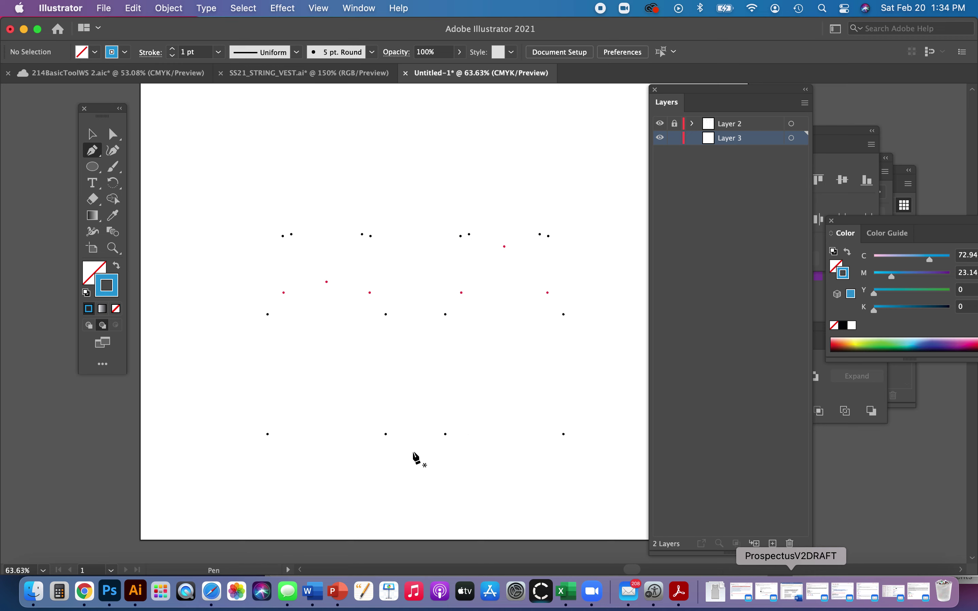
pyautogui.click(284, 293)
pyautogui.click(285, 242)
pyautogui.press('super+z')
pyautogui.click(291, 236)
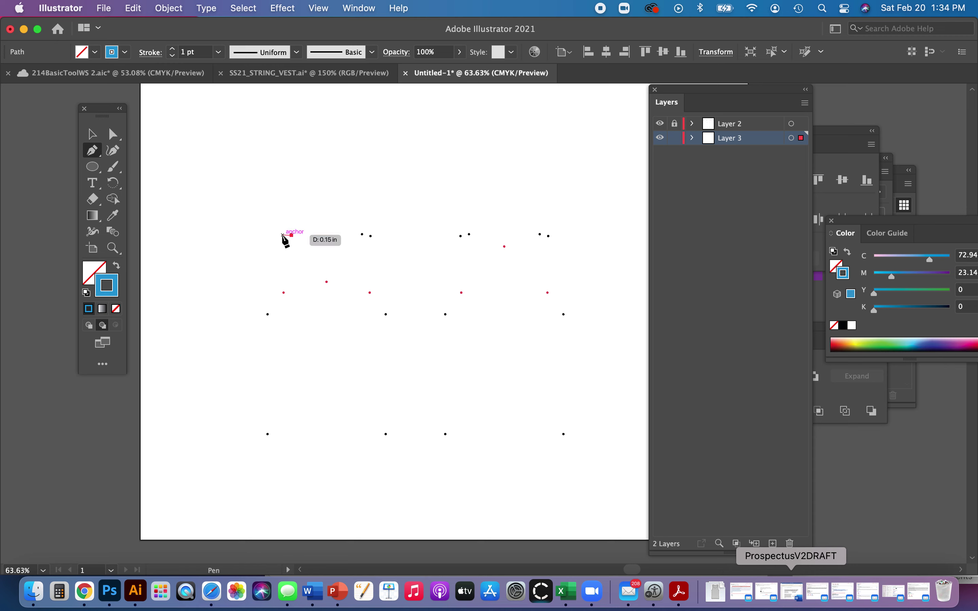
pyautogui.click(282, 235)
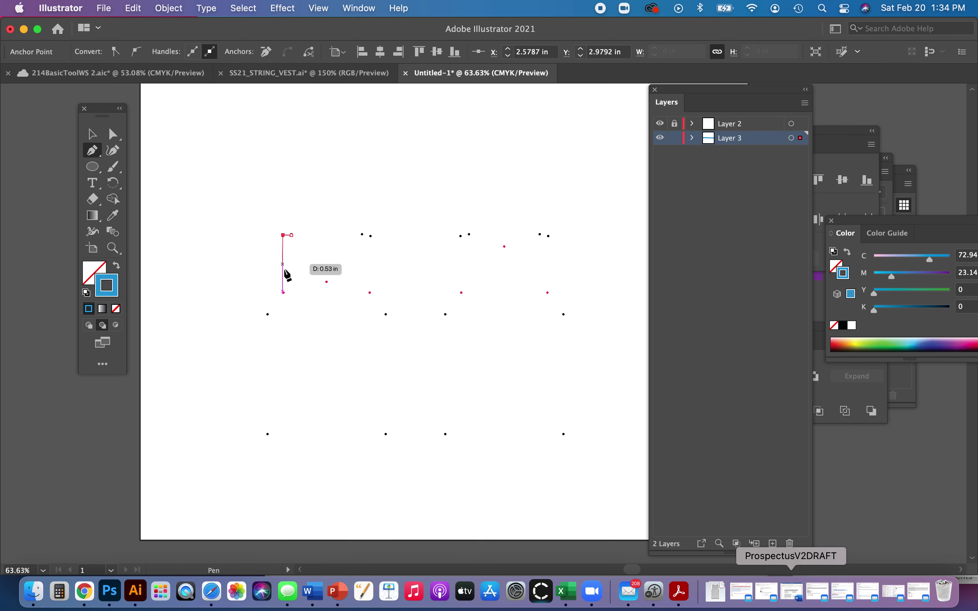
pyautogui.moveTo(284, 293); pyautogui.dragTo(277, 316)
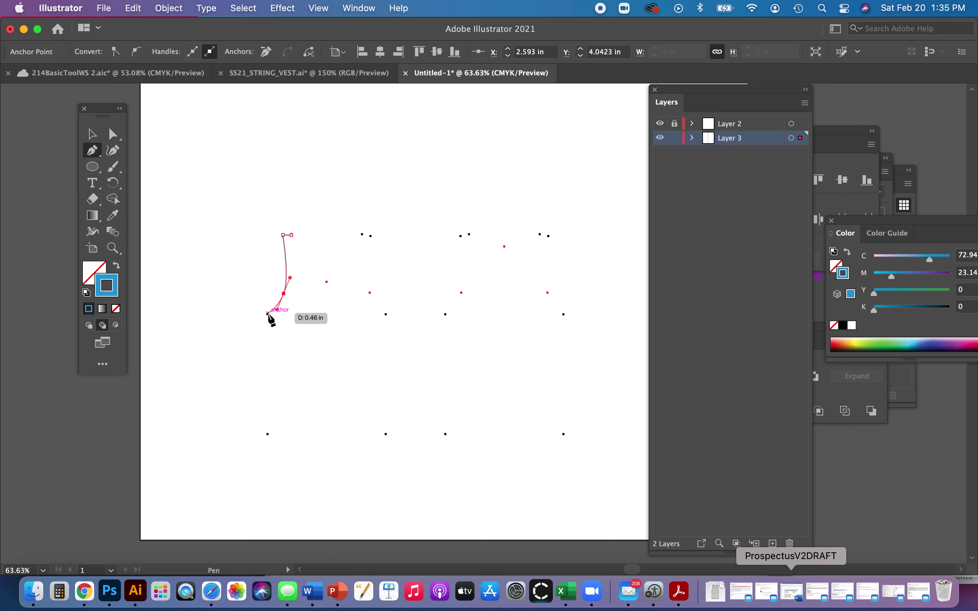
pyautogui.click(267, 314)
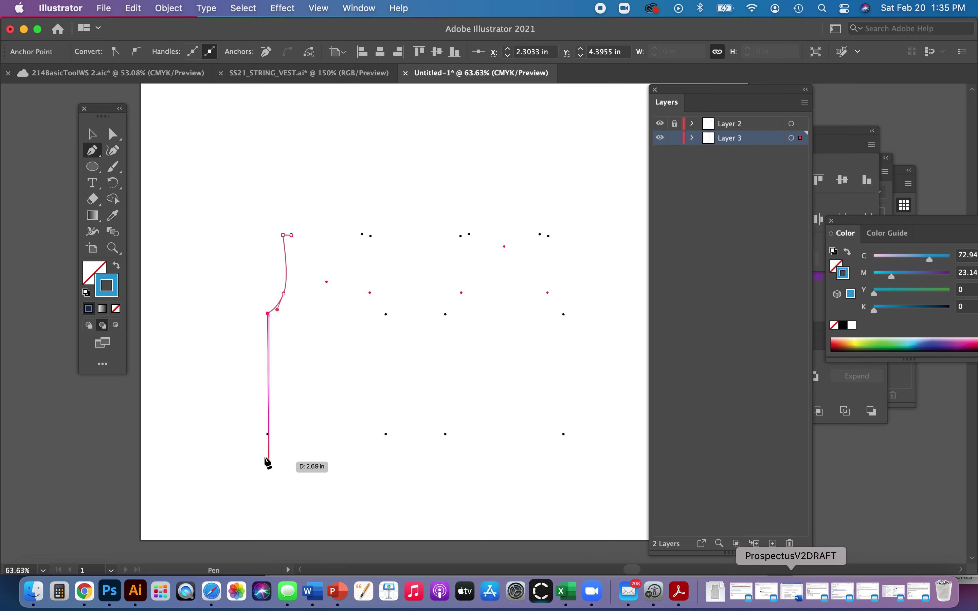
pyautogui.click(267, 435)
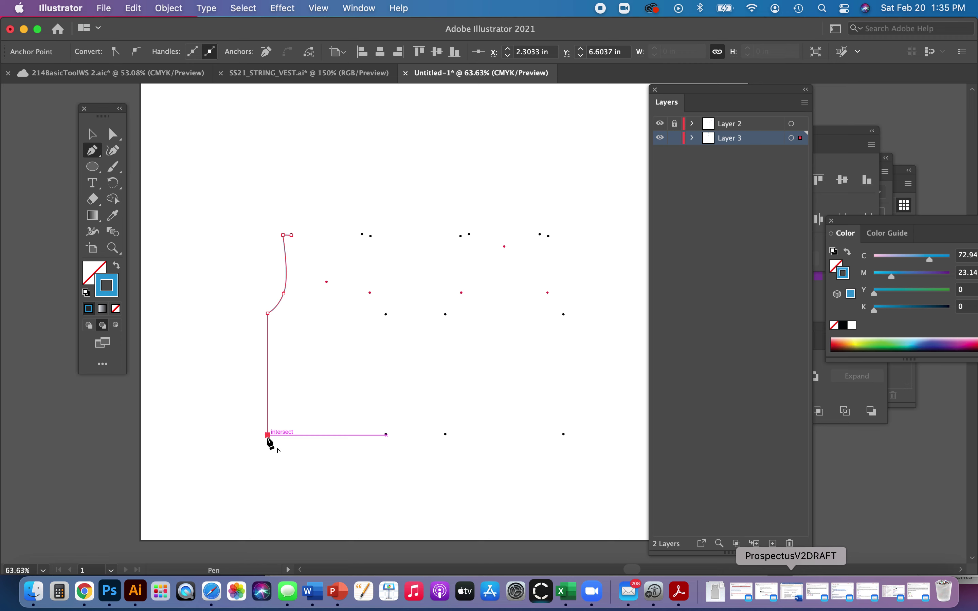
# Step: Zoom in and nudge the left outline's strap-top and shoulder anchors into position
pyautogui.press('a')
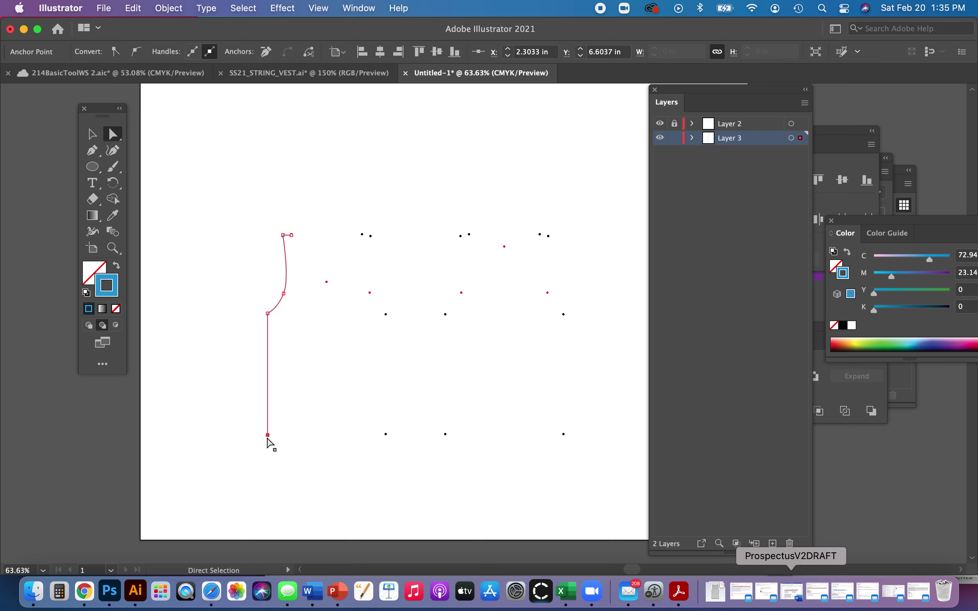
pyautogui.click(333, 376)
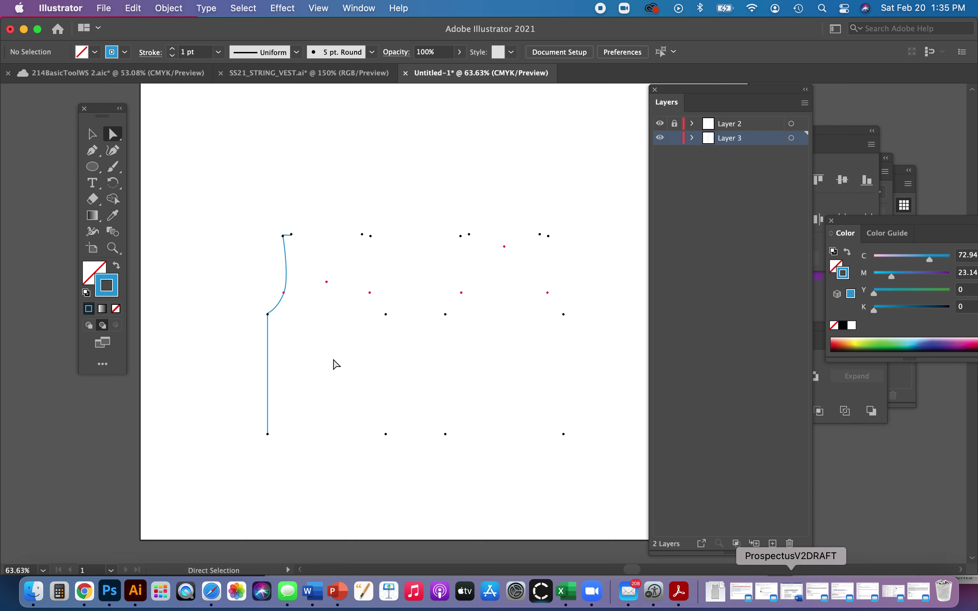
pyautogui.press('z')
pyautogui.click(320, 244)
pyautogui.moveTo(319, 245); pyautogui.dragTo(420, 376)
pyautogui.press('a')
pyautogui.click(296, 267)
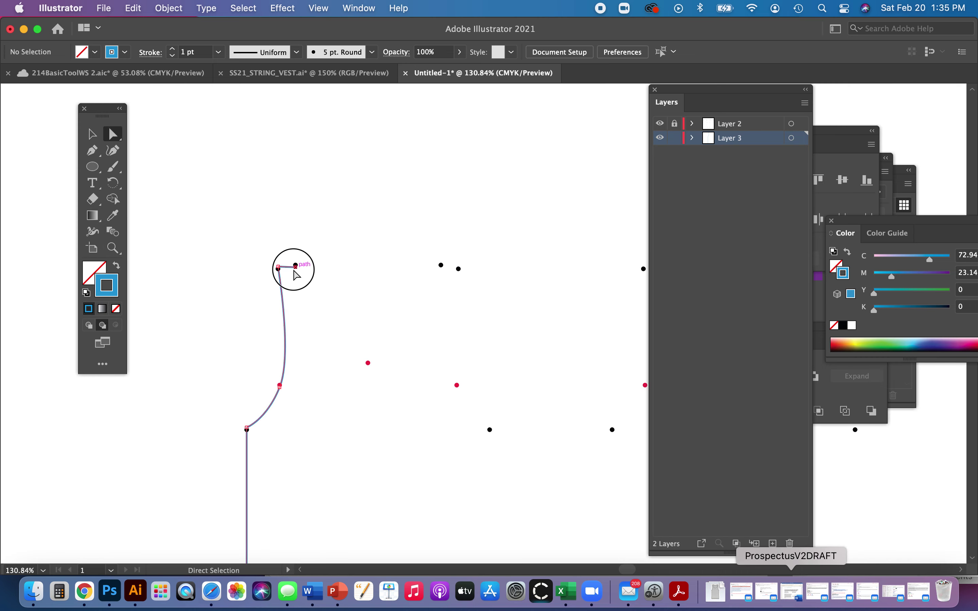
pyautogui.moveTo(296, 267); pyautogui.dragTo(308, 290)
pyautogui.press('z')
pyautogui.press('a')
pyautogui.moveTo(232, 272); pyautogui.dragTo(233, 273)
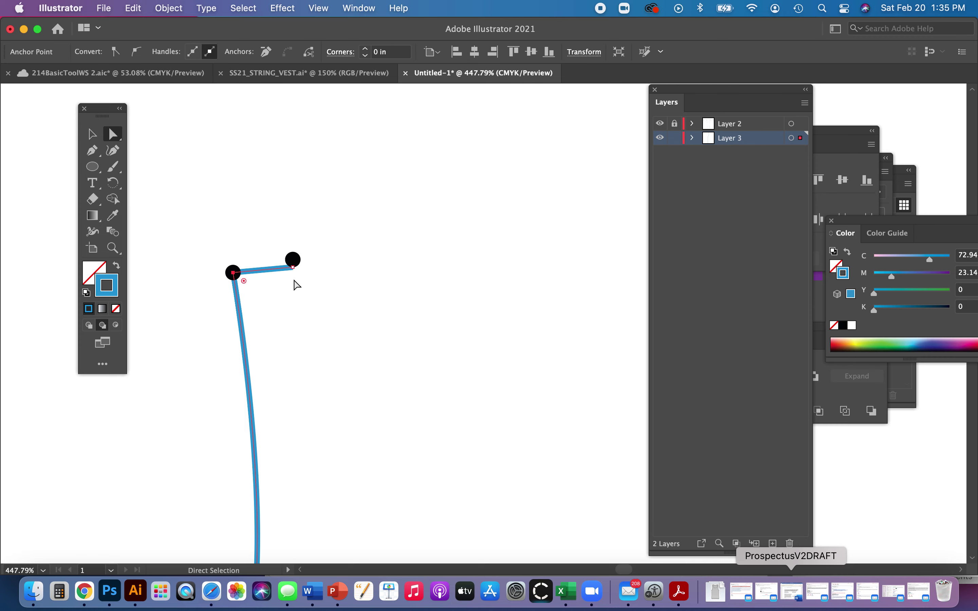
pyautogui.moveTo(293, 261); pyautogui.dragTo(295, 262)
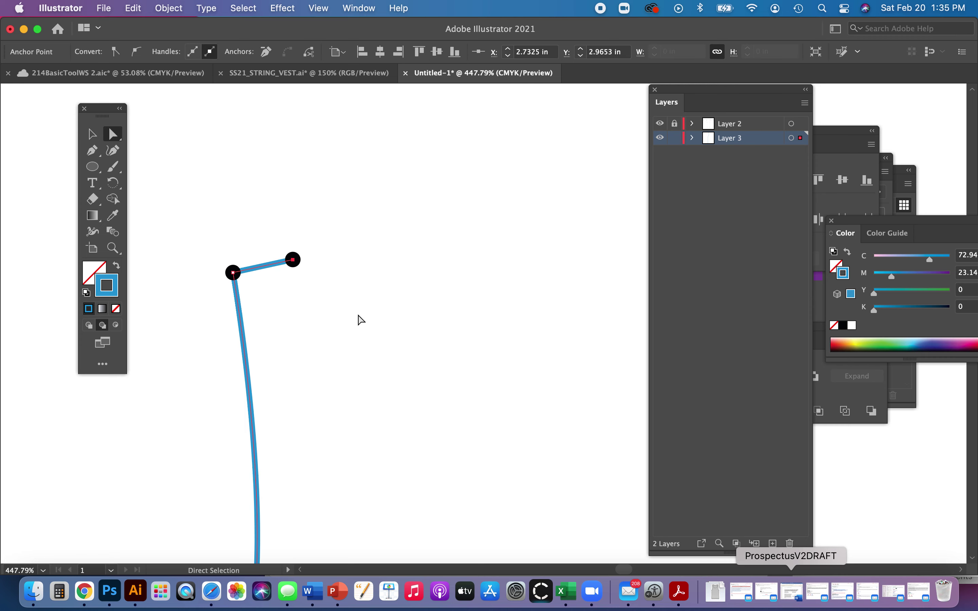
pyautogui.click(294, 263)
# Step: Drag the armhole anchor's lower handle so the curve flows smoothly into the side seam
pyautogui.press('super+minus')
pyautogui.press('super+minus')
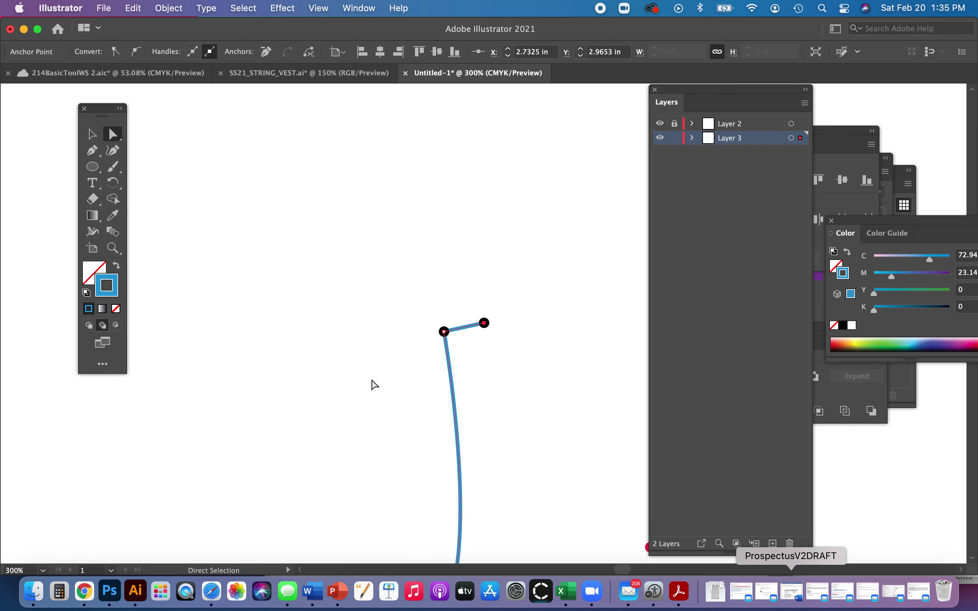
pyautogui.scroll(-5, 369, 377)
pyautogui.hscroll(2, 369, 378)
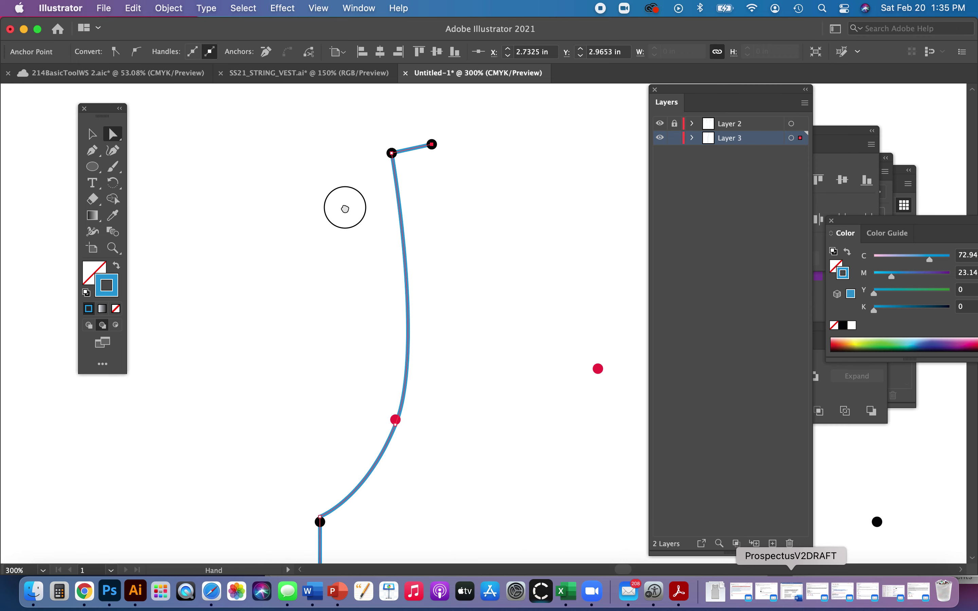
pyautogui.click(420, 435)
pyautogui.click(394, 444)
pyautogui.click(395, 421)
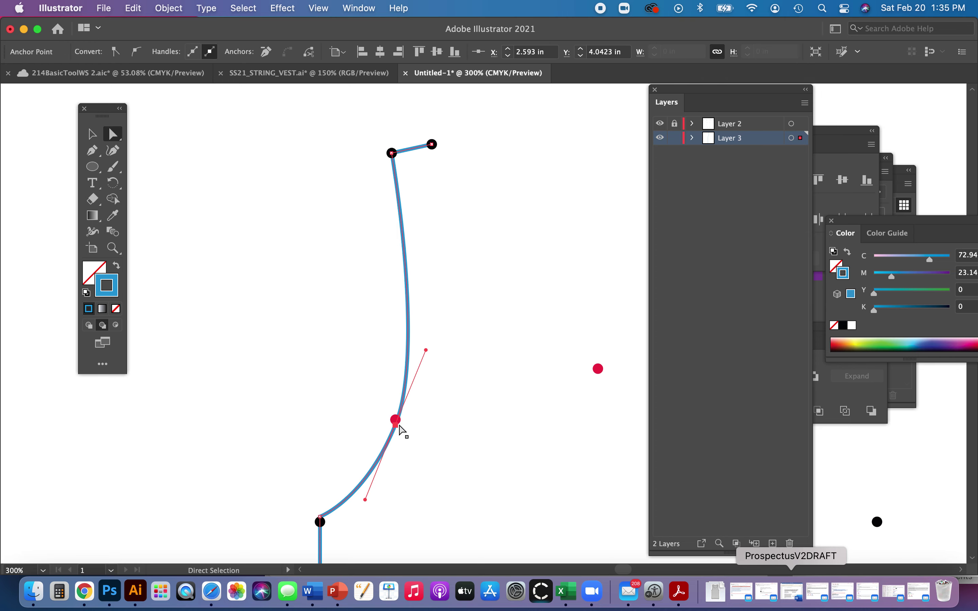
pyautogui.moveTo(366, 499); pyautogui.dragTo(362, 513)
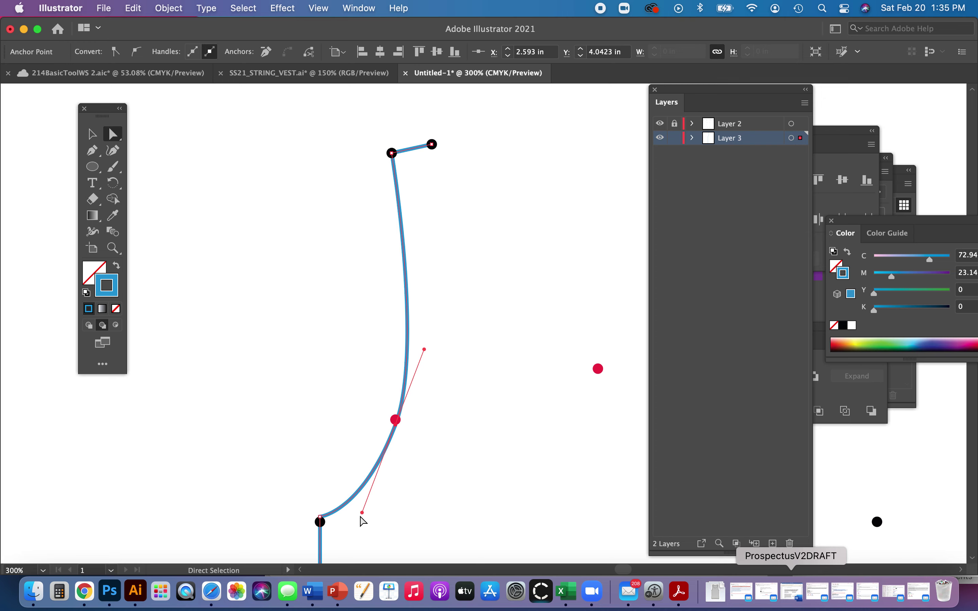
pyautogui.moveTo(362, 513)
pyautogui.mouseDown()
pyautogui.moveTo(352, 493)
pyautogui.moveTo(355, 523)
pyautogui.mouseUp()
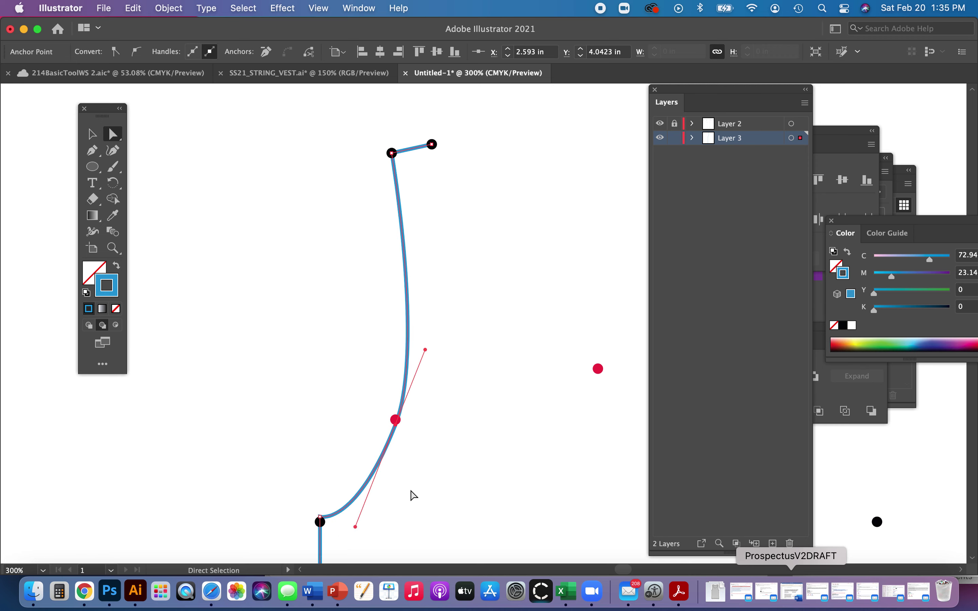
pyautogui.press('super+minus')
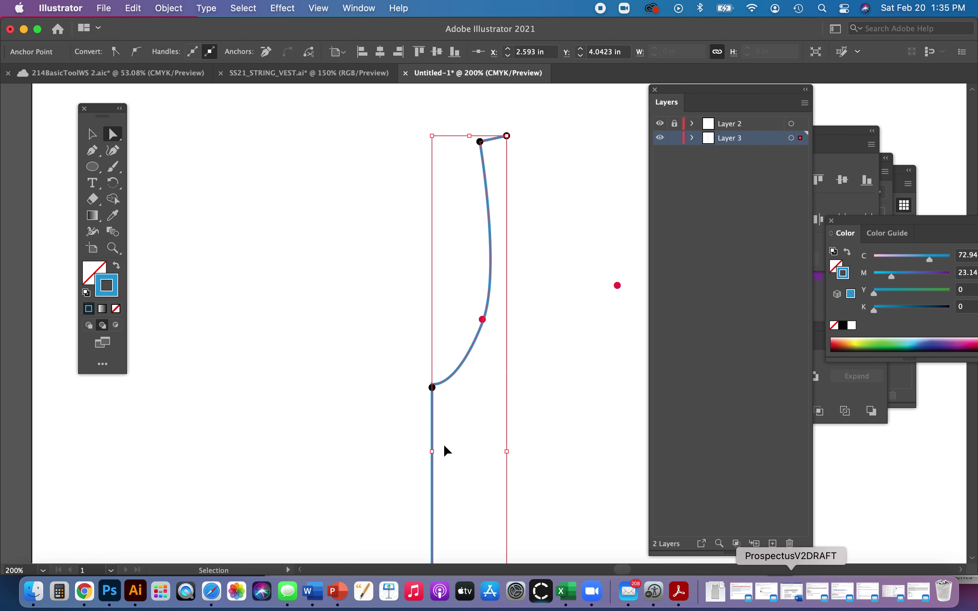
pyautogui.press('super+minus')
pyautogui.press('super+minus')
pyautogui.press('super+minus')
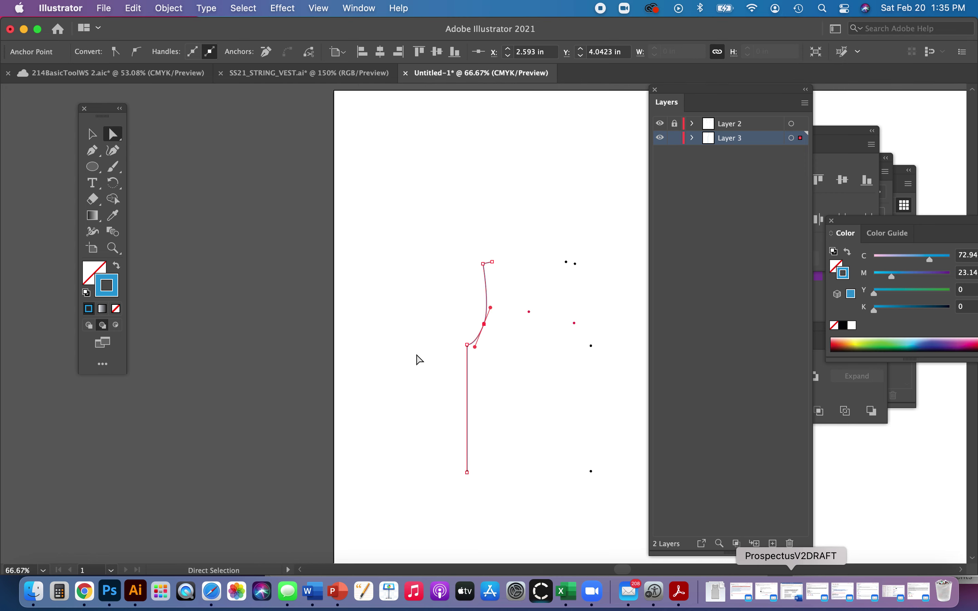
pyautogui.moveTo(436, 361); pyautogui.dragTo(274, 316)
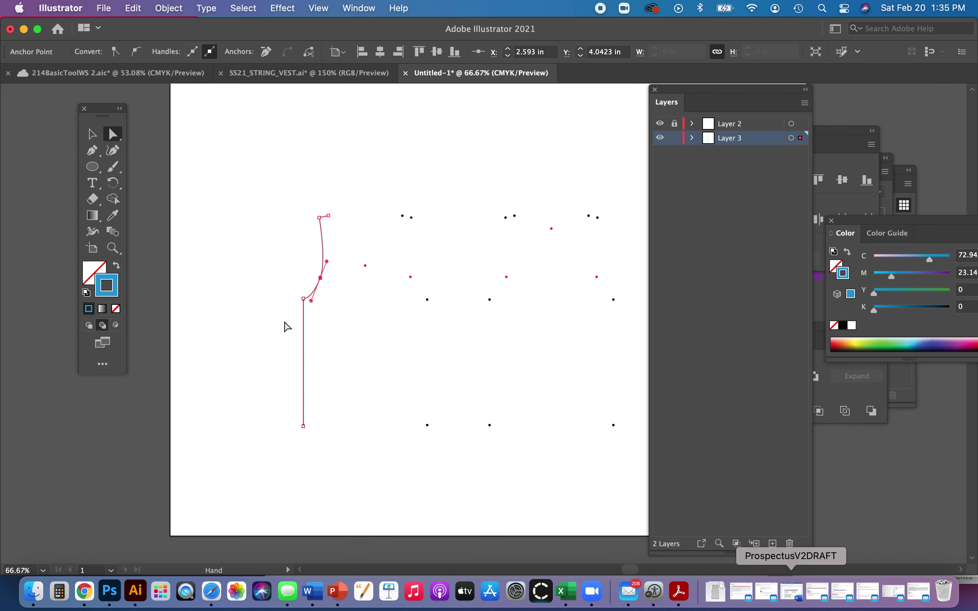
pyautogui.press('v')
pyautogui.click(351, 324)
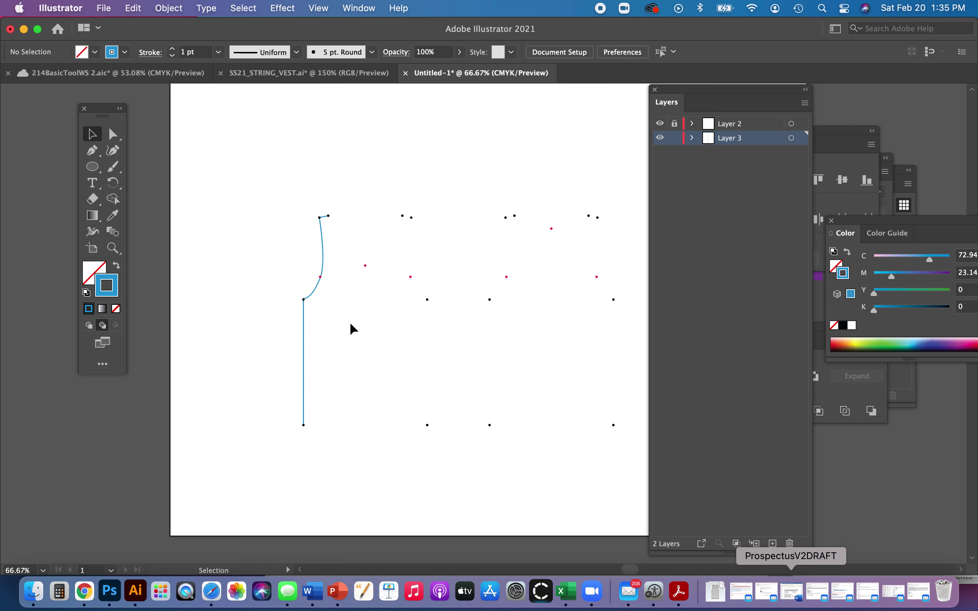
# Step: Create a vertically reflected copy of the left side outline
pyautogui.click(311, 298)
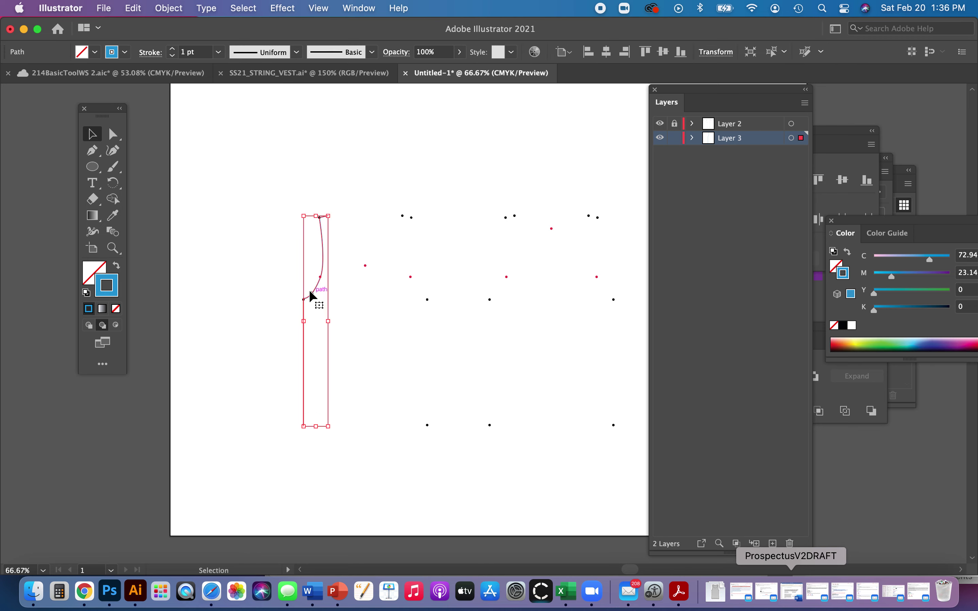
pyautogui.click(167, 9)
pyautogui.moveTo(170, 36)
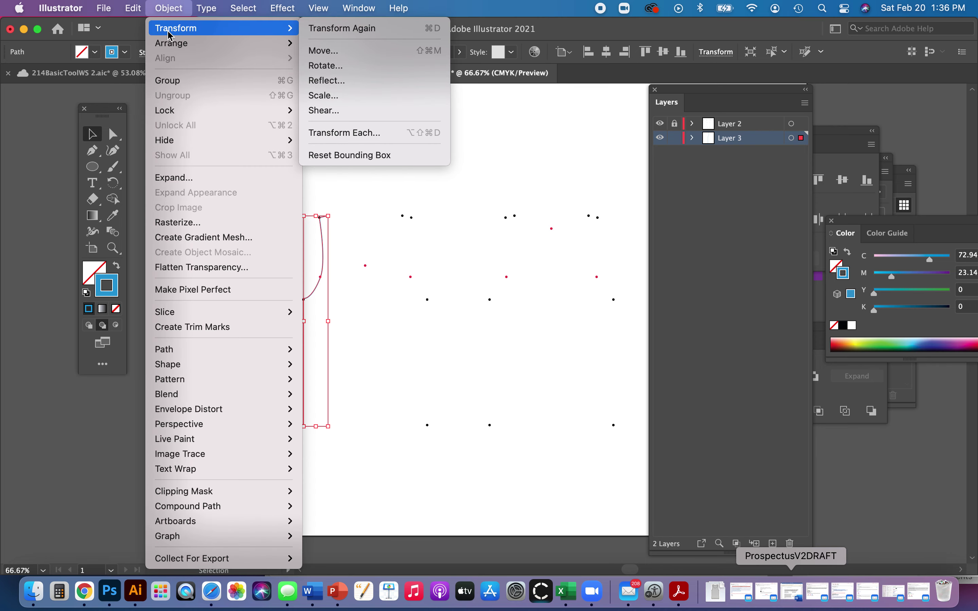
pyautogui.click(370, 80)
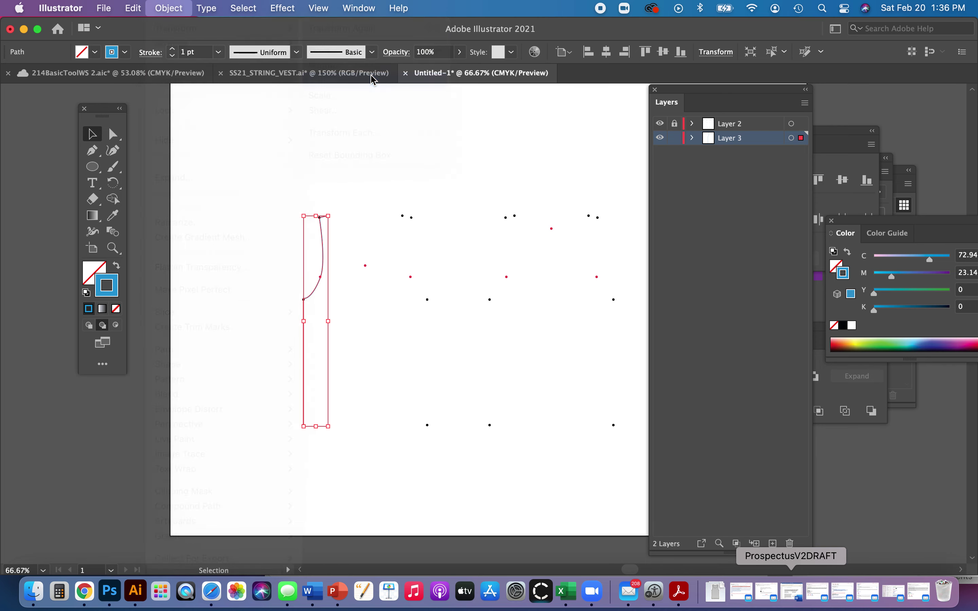
pyautogui.moveTo(333, 185); pyautogui.dragTo(521, 174)
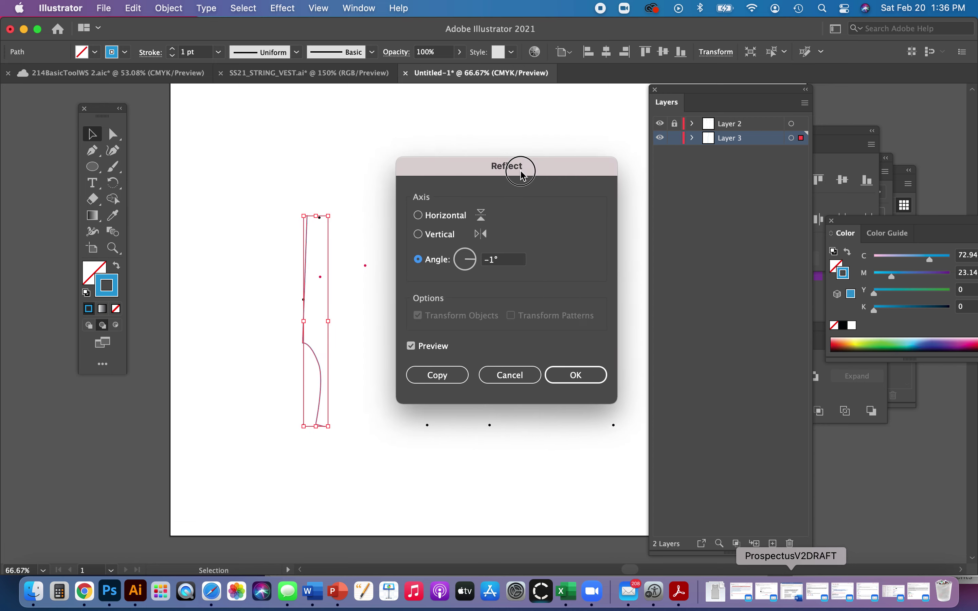
pyautogui.click(435, 236)
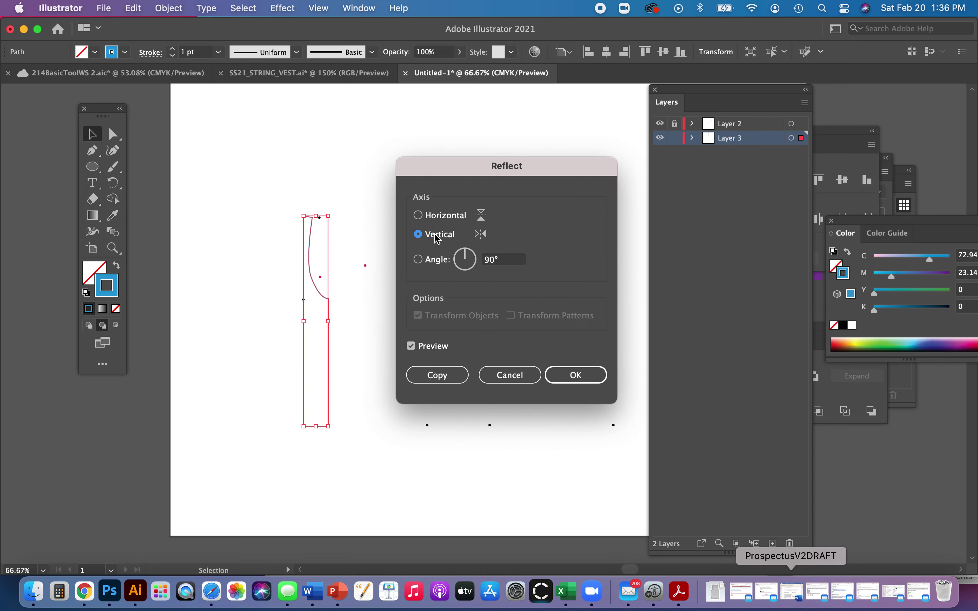
pyautogui.click(435, 377)
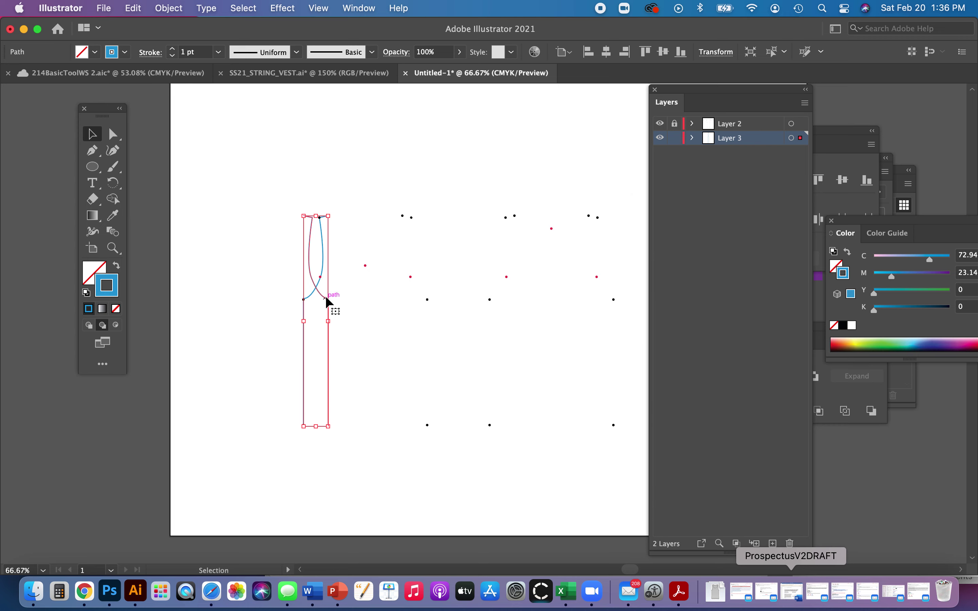
# Step: Move the mirrored copy right onto the guide dots and nudge it into place
pyautogui.moveTo(325, 296); pyautogui.dragTo(427, 302)
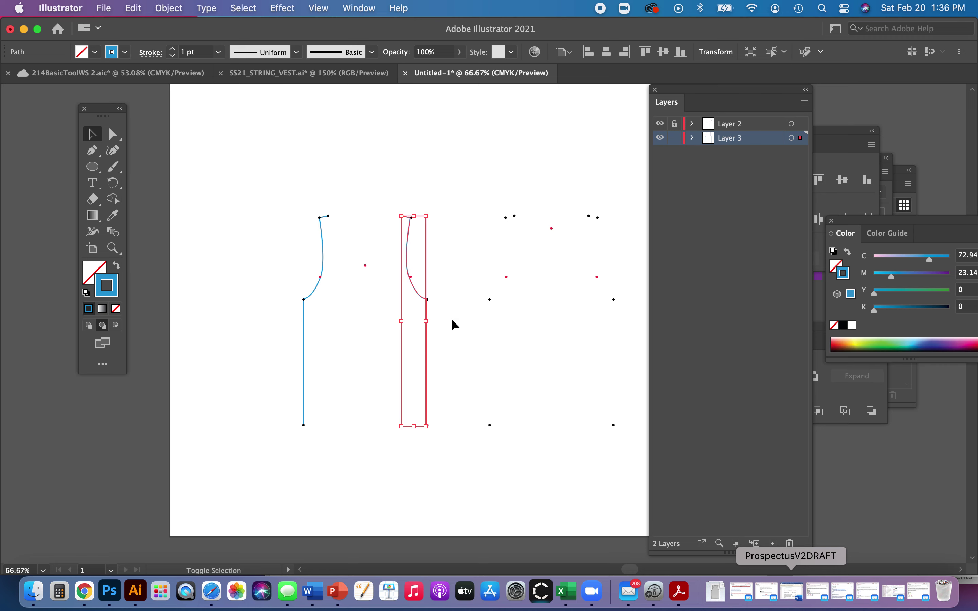
pyautogui.press('Right')
pyautogui.press('Right')
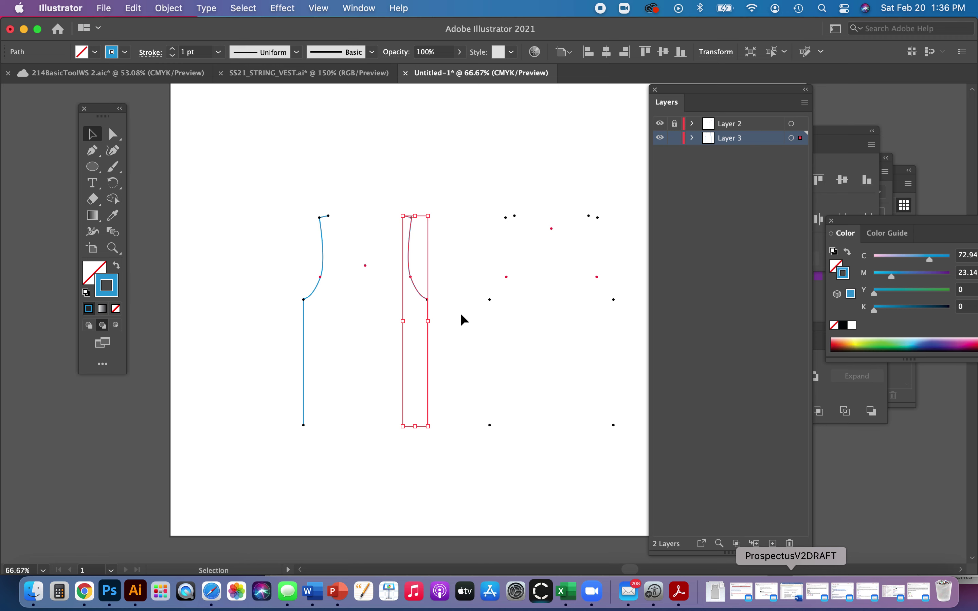
pyautogui.click(460, 313)
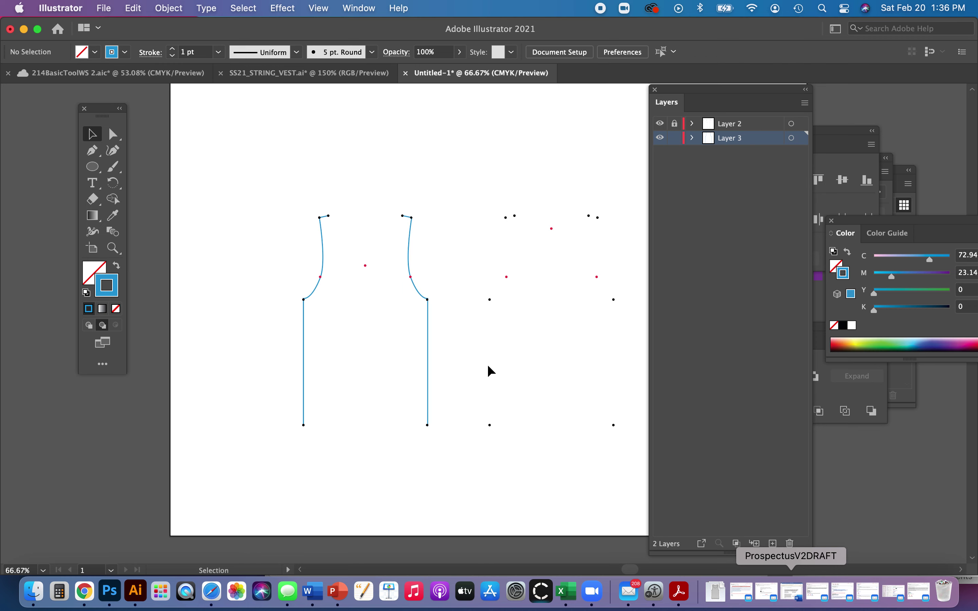
pyautogui.press('p')
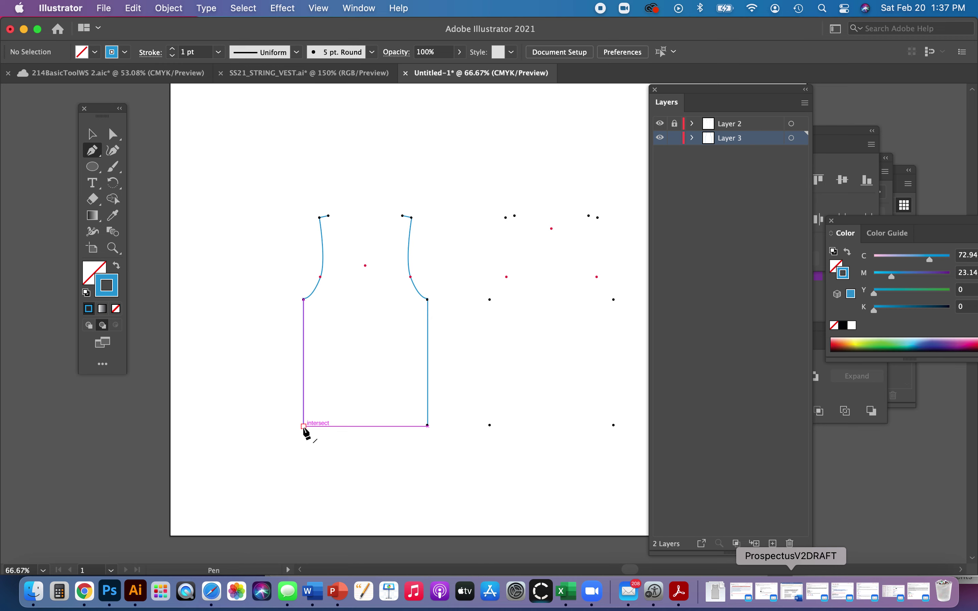
# Step: Draw a straight hem from the left half's bottom endpoint to the right half's bottom anchor
pyautogui.click(303, 426)
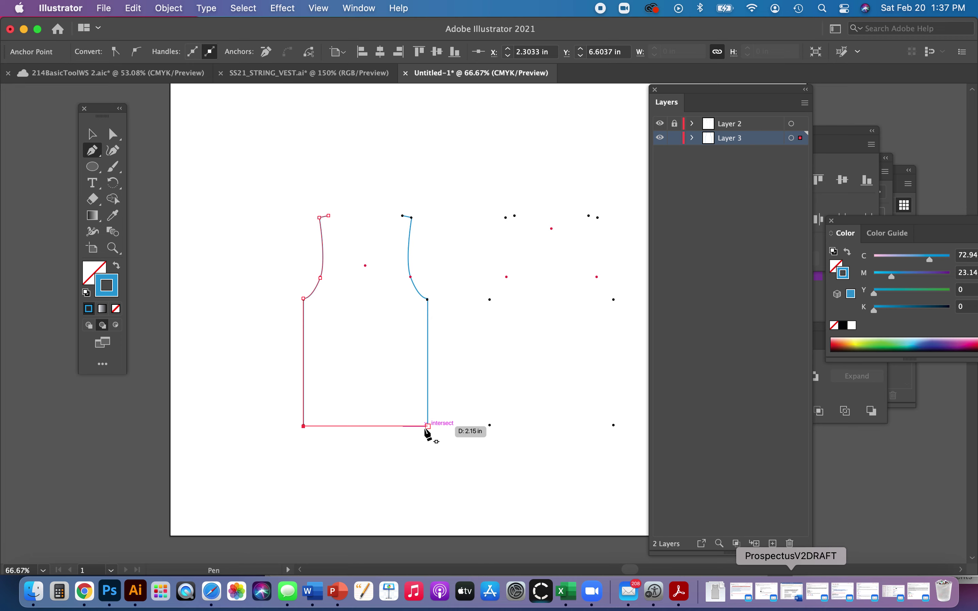
pyautogui.click(427, 426)
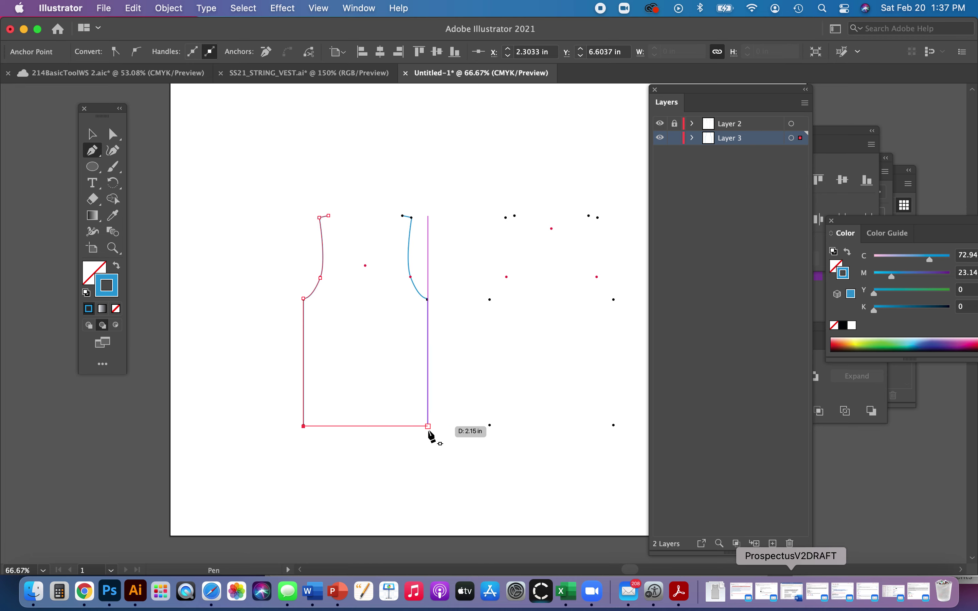
pyautogui.click(430, 431)
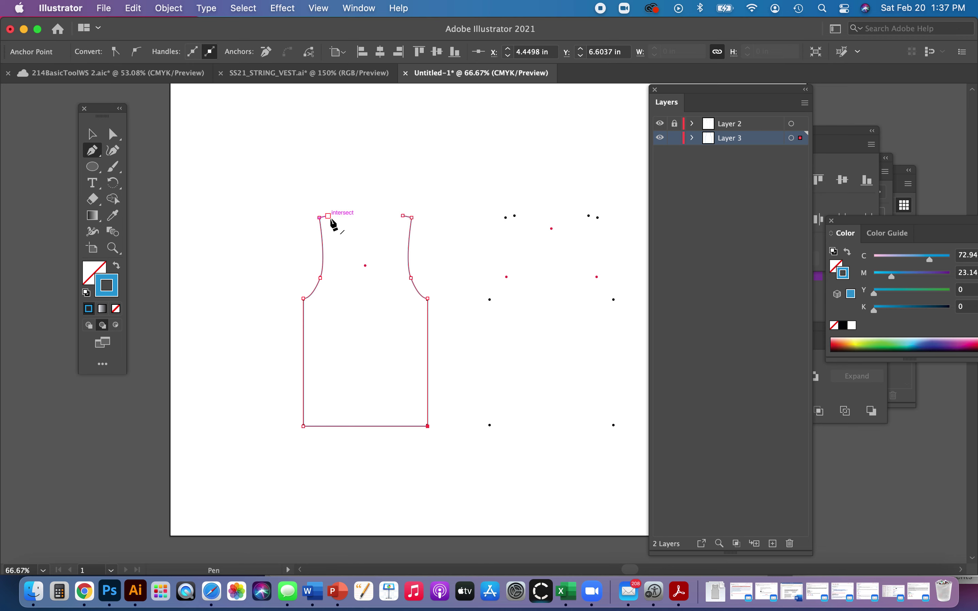
# Step: Draw a deep scoop neckline from the left shoulder through a curved centre anchor to the right shoulder
pyautogui.click(329, 216)
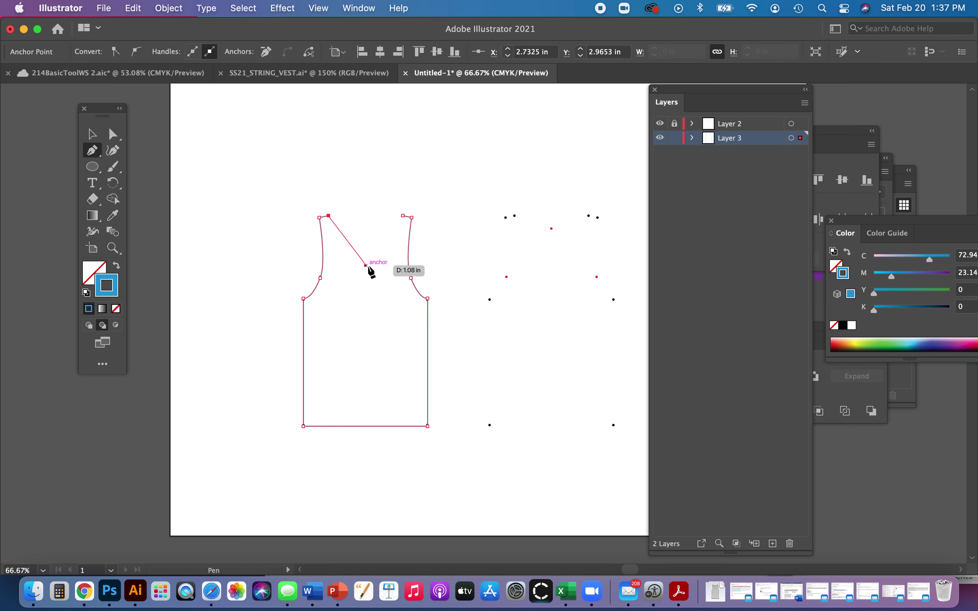
pyautogui.moveTo(367, 265); pyautogui.dragTo(402, 221)
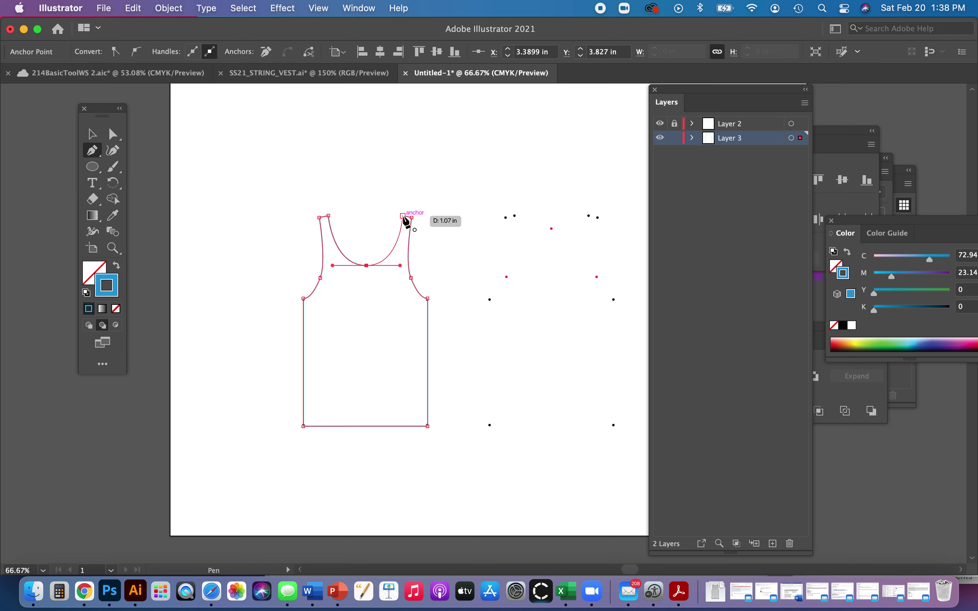
pyautogui.click(404, 217)
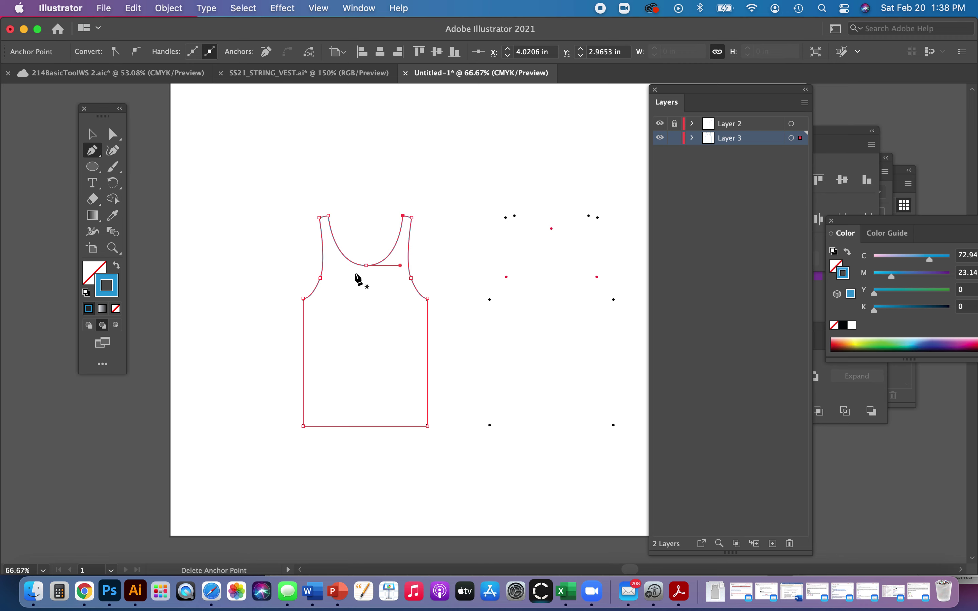
pyautogui.press('v')
pyautogui.click(340, 252)
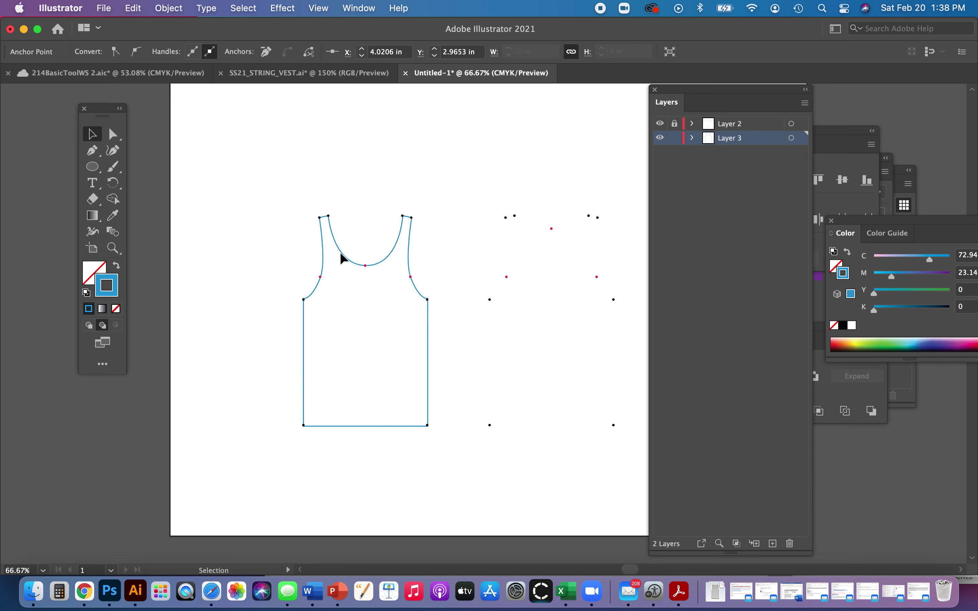
# Step: Duplicate the finished tank-top outline horizontally onto the right-hand guide dots
pyautogui.click(348, 257)
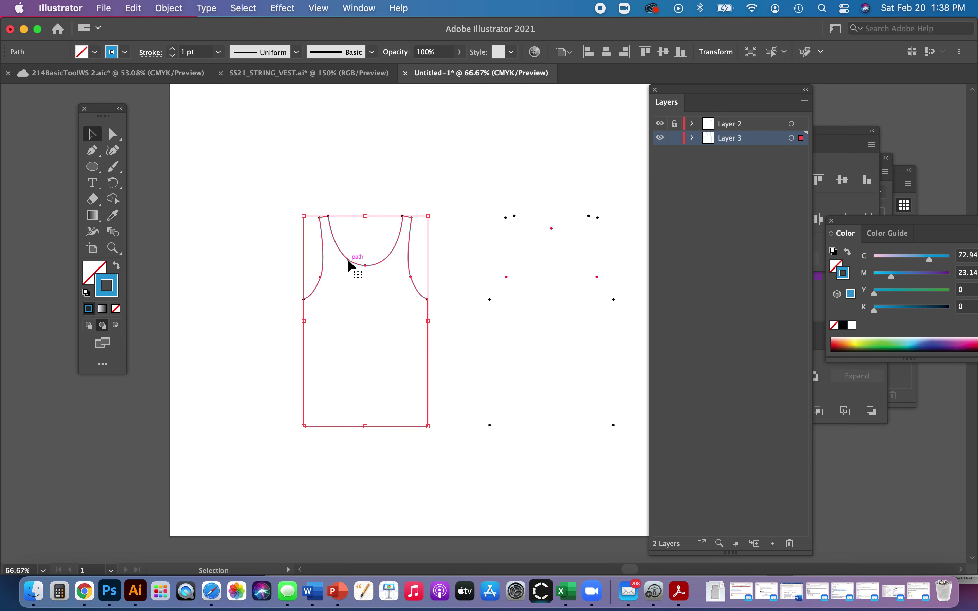
pyautogui.moveTo(312, 294); pyautogui.dragTo(189, 294)
pyautogui.click(351, 413)
pyautogui.press('super+z')
pyautogui.click(371, 462)
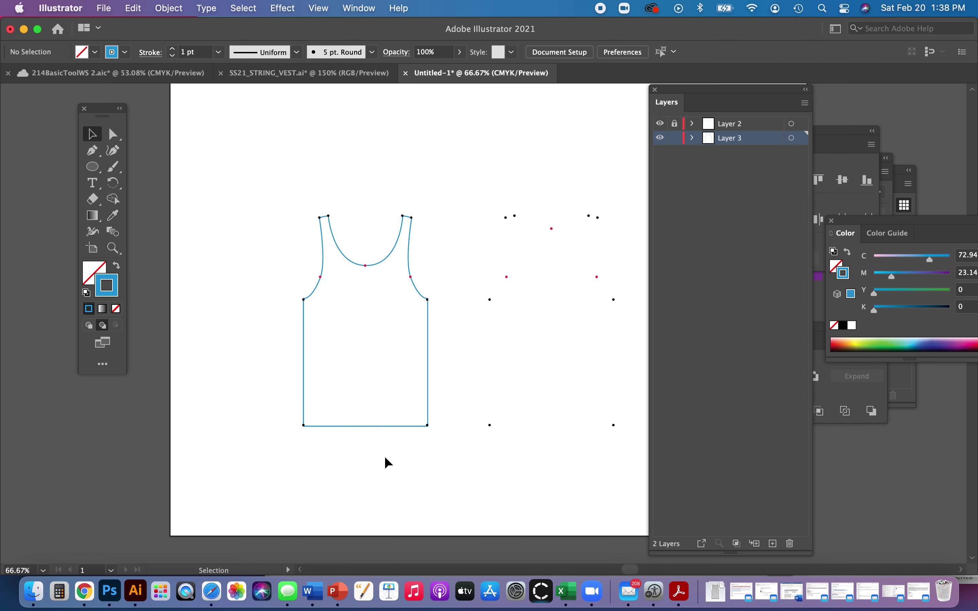
pyautogui.click(367, 426)
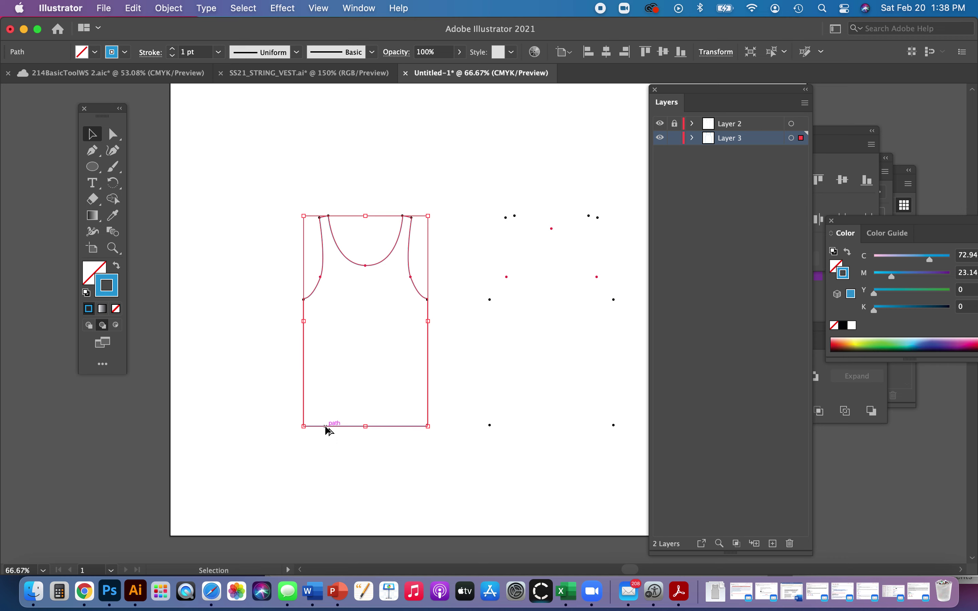
pyautogui.moveTo(326, 425); pyautogui.dragTo(513, 426)
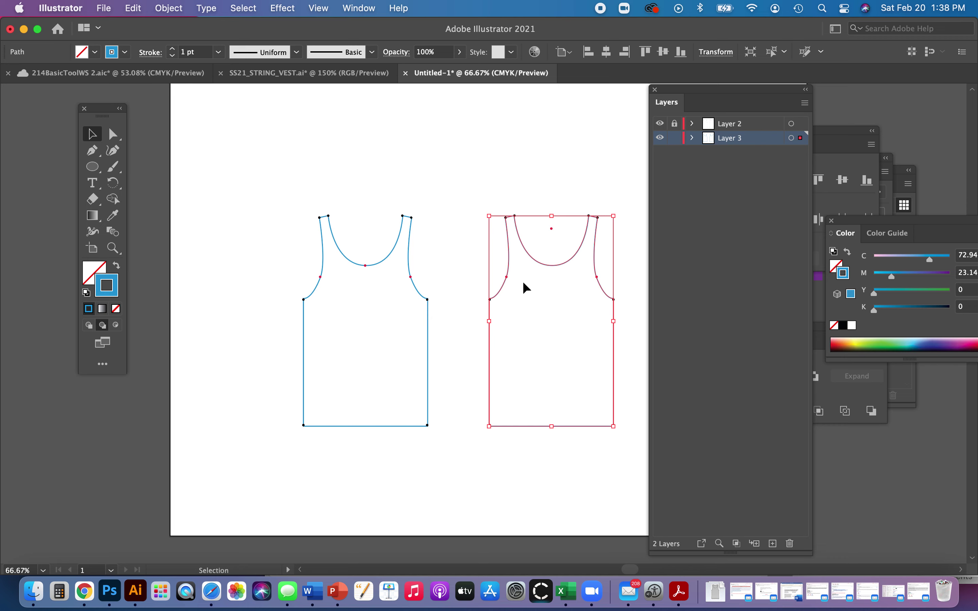
# Step: Drag the copy's neckline centre anchor up to form a shallower back neckline
pyautogui.click(559, 246)
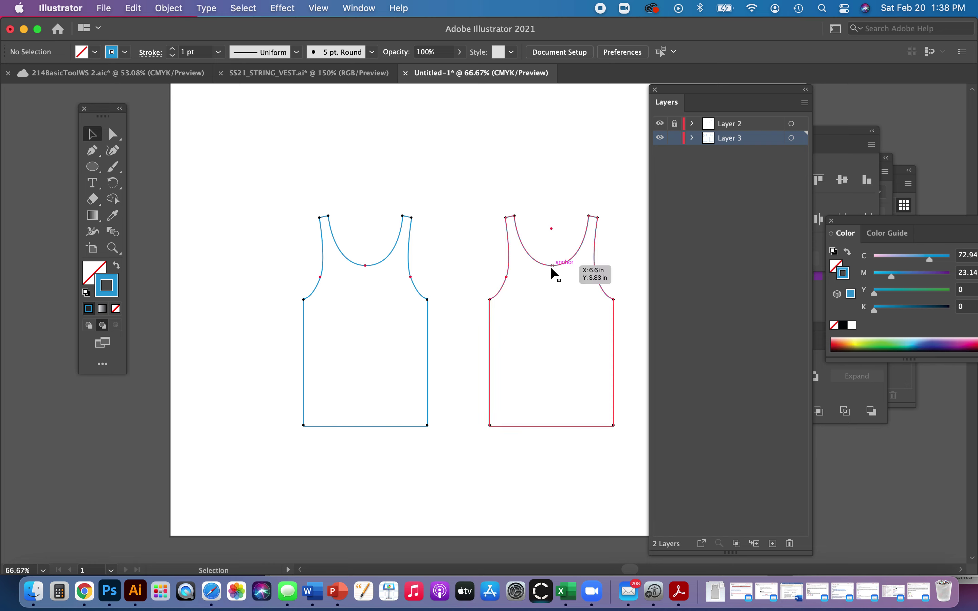
pyautogui.press('a')
pyautogui.click(553, 265)
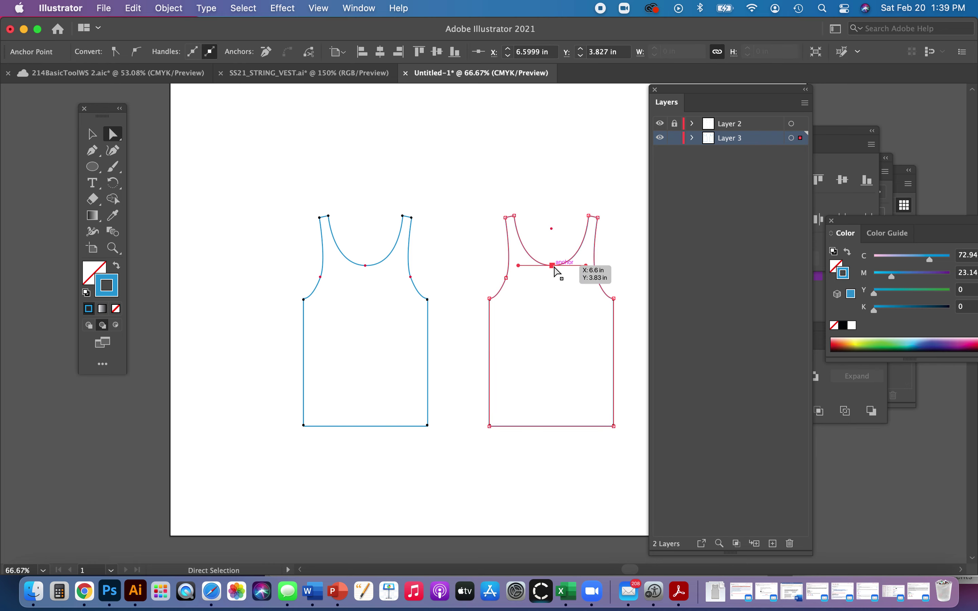
pyautogui.moveTo(552, 266); pyautogui.dragTo(551, 230)
pyautogui.click(566, 194)
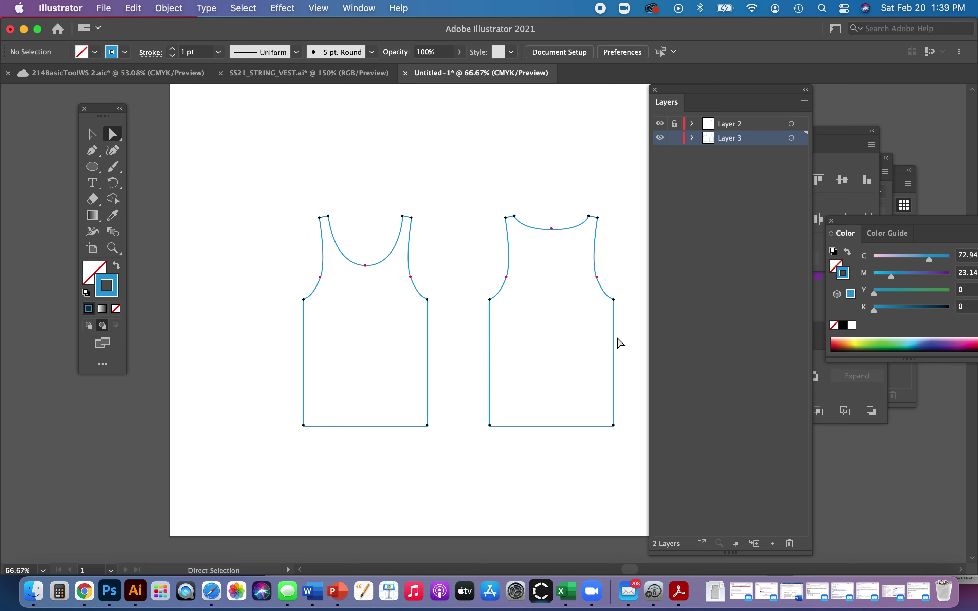
# Step: Move the Layers panel out of the way of the artwork
pyautogui.moveTo(567, 460); pyautogui.dragTo(507, 496)
pyautogui.moveTo(732, 92); pyautogui.dragTo(760, 92)
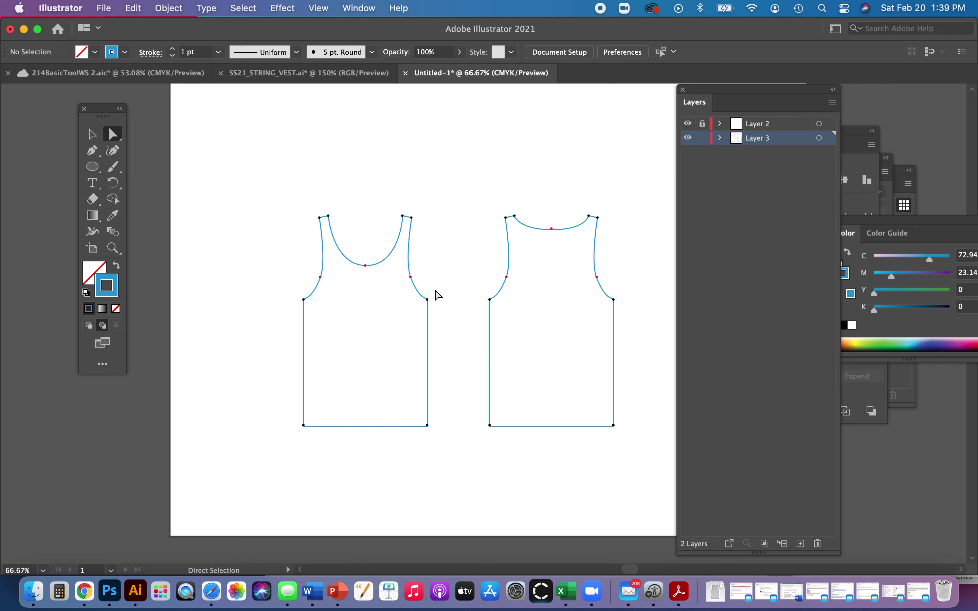
pyautogui.click(447, 255)
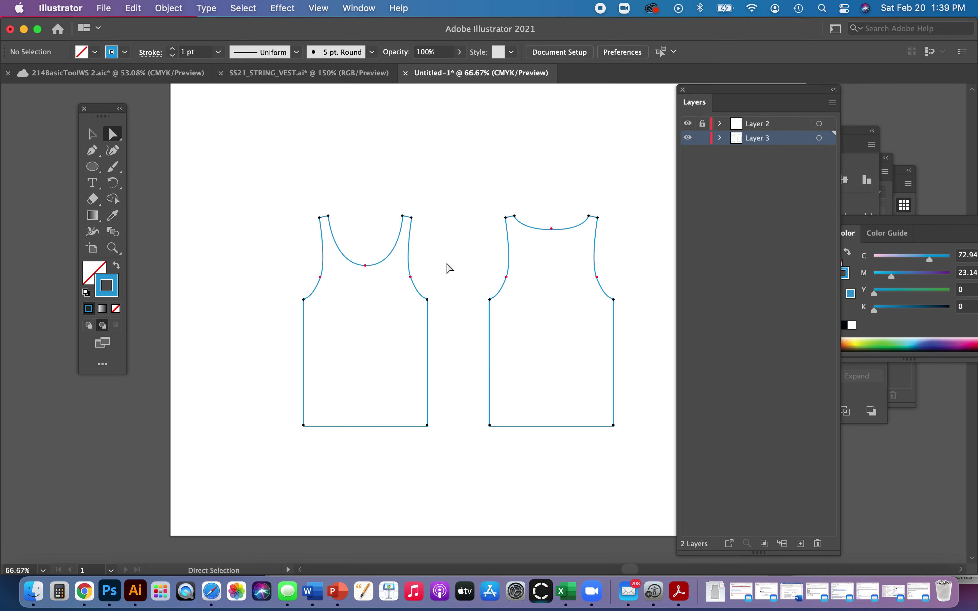